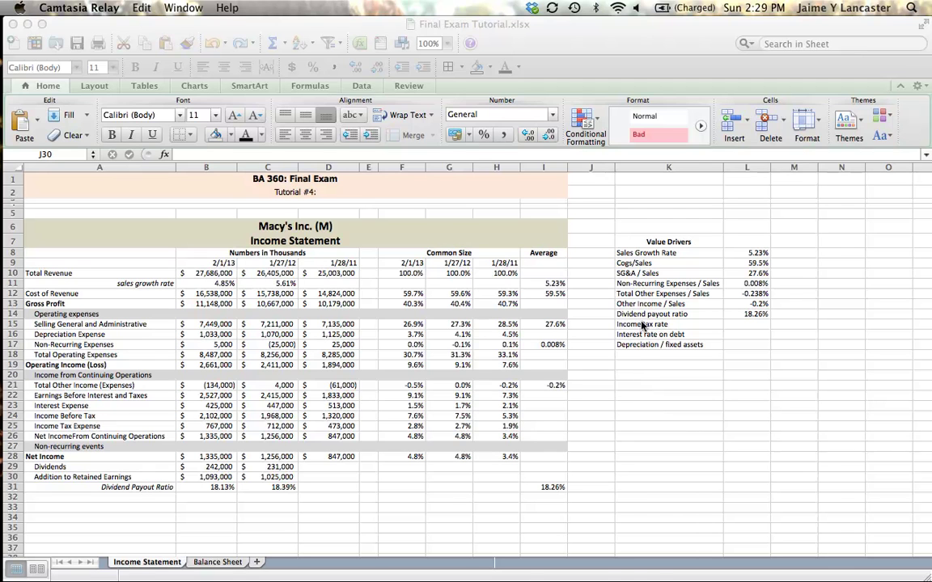
Bold the value driver labels Income tax rate, Interest rate on debt and Depreciation / fixed assets in K15:K17
click(643, 317)
drag(643, 323, 647, 346)
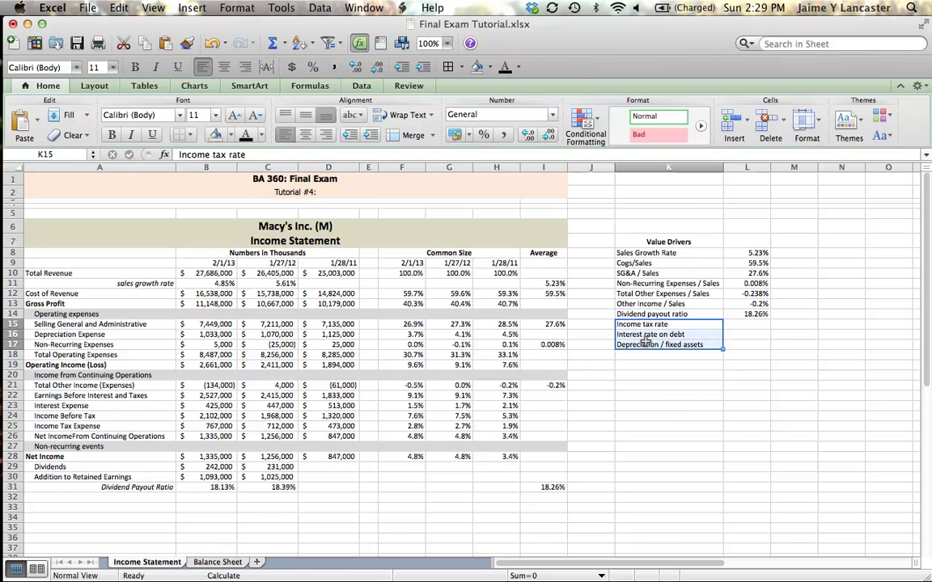
key(super+b)
click(307, 449)
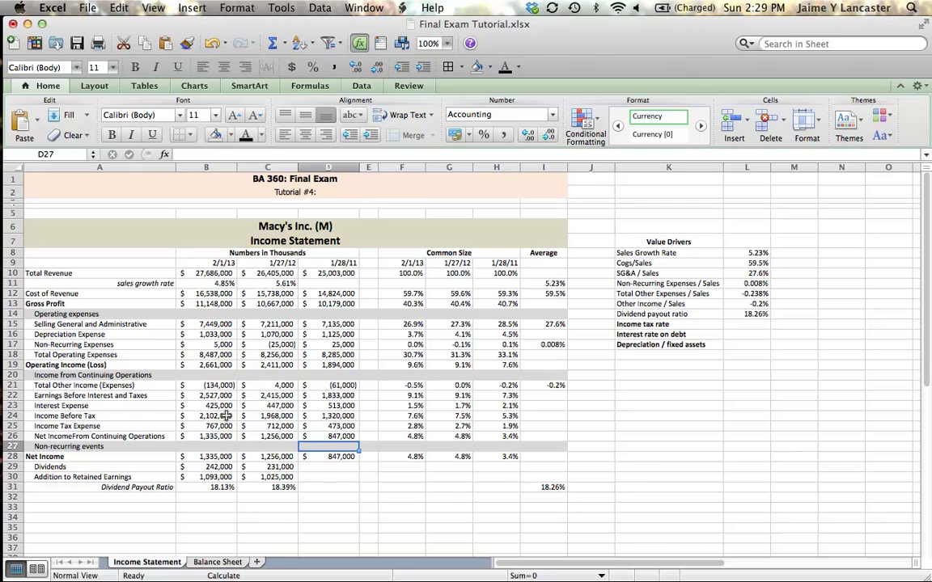
Insert blank cells across A26:I26 above Net Income From Continuing Operations, shifting the existing cells down
click(212, 415)
click(224, 427)
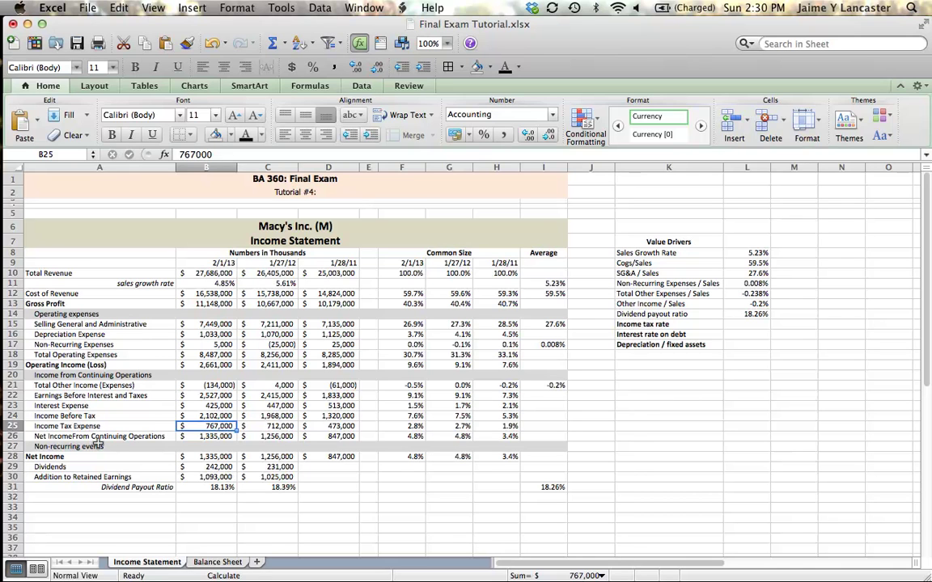
drag(96, 437, 531, 436)
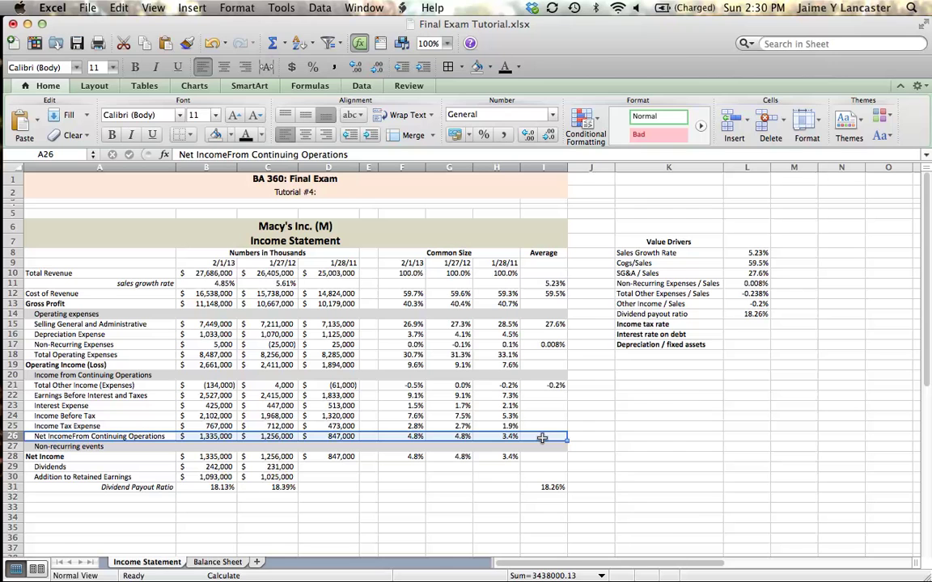
right_click(542, 438)
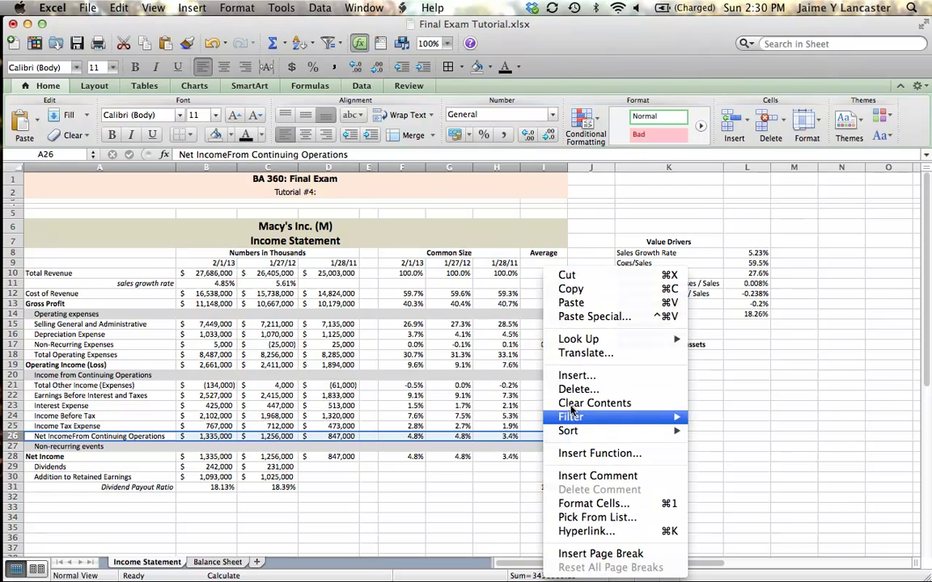
click(588, 377)
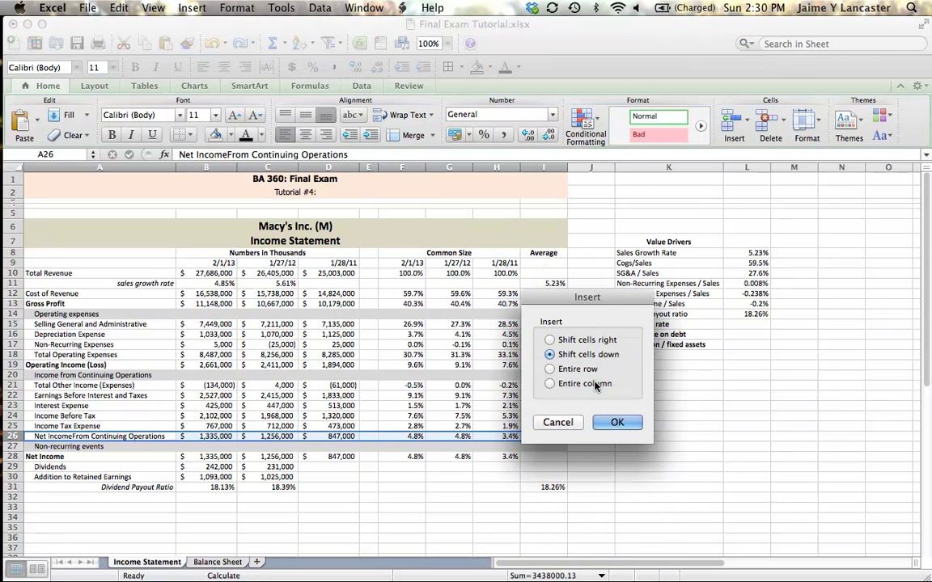
click(615, 425)
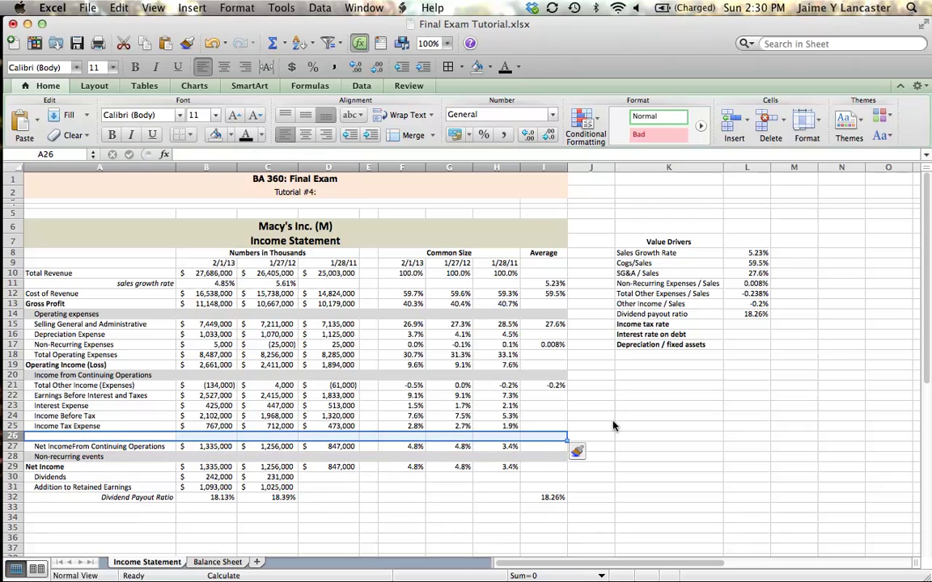
Enter the label "Income Tax Rate" in A26, and make it italic and right-aligned
click(212, 437)
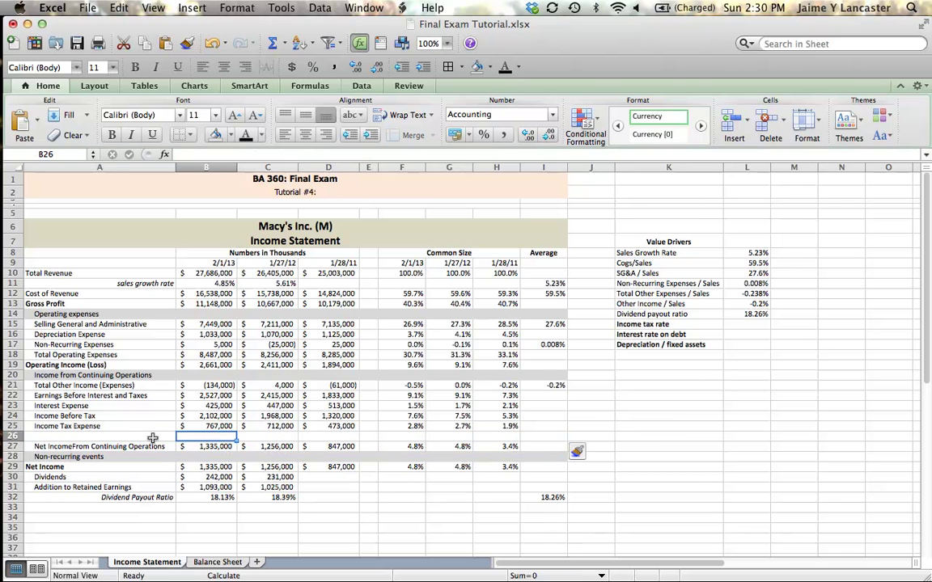
click(152, 438)
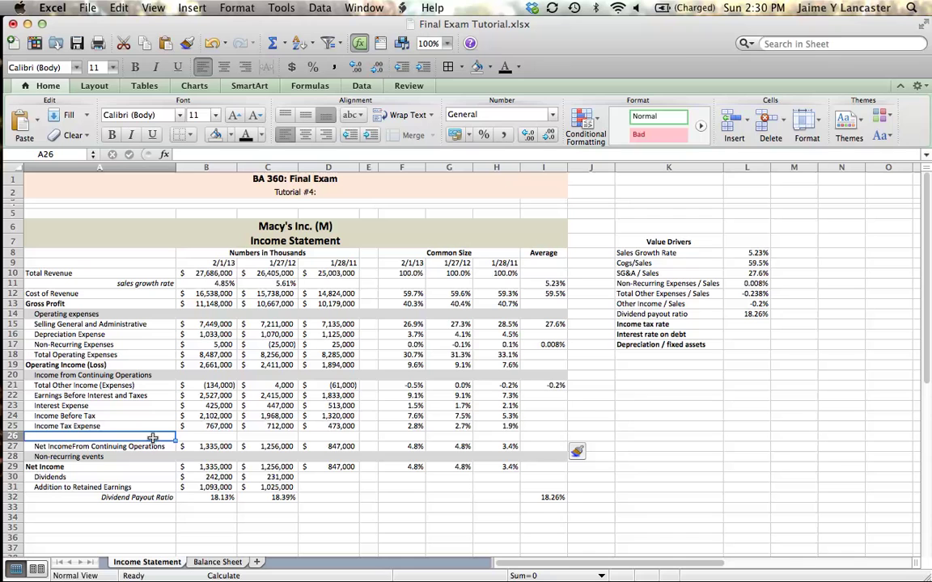
text(Income)
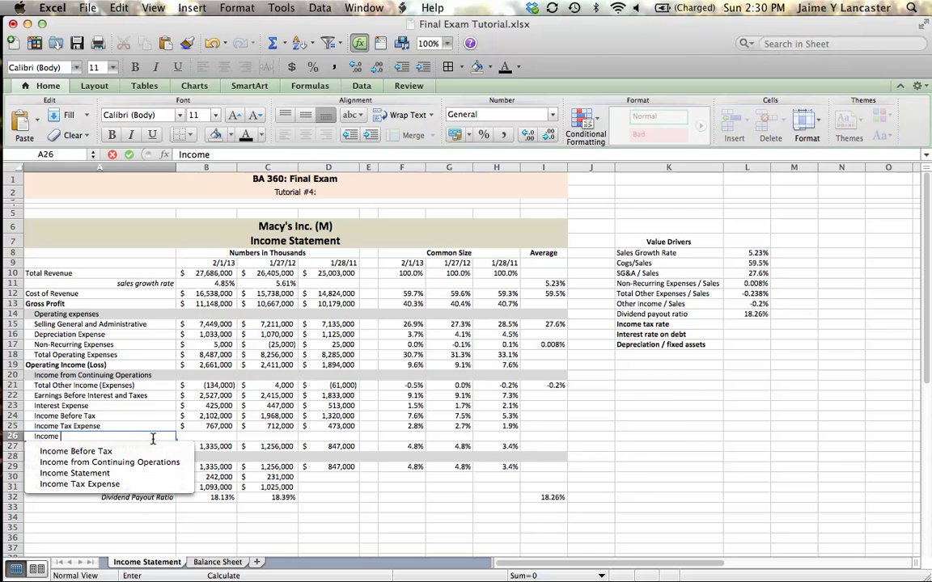
text( Tax Rate)
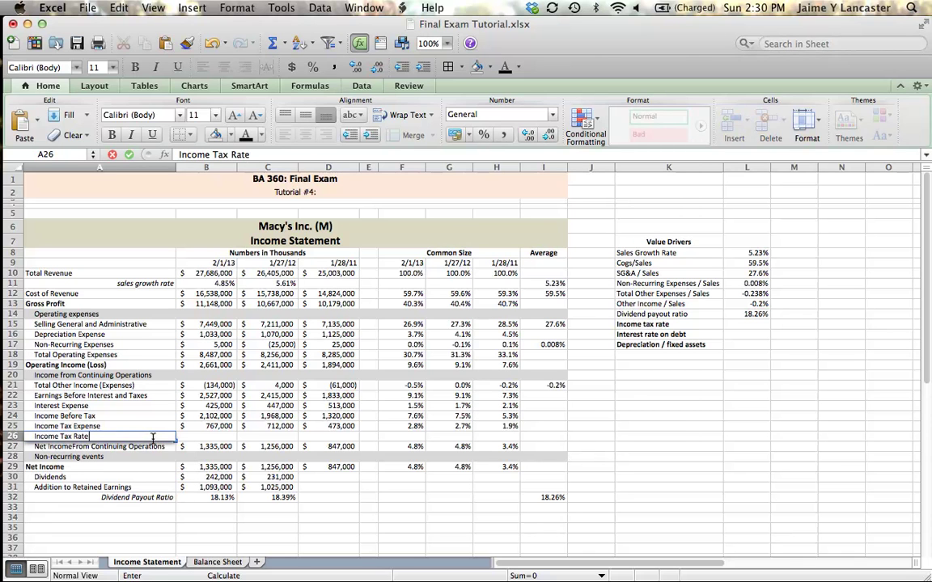
key(Return)
click(150, 435)
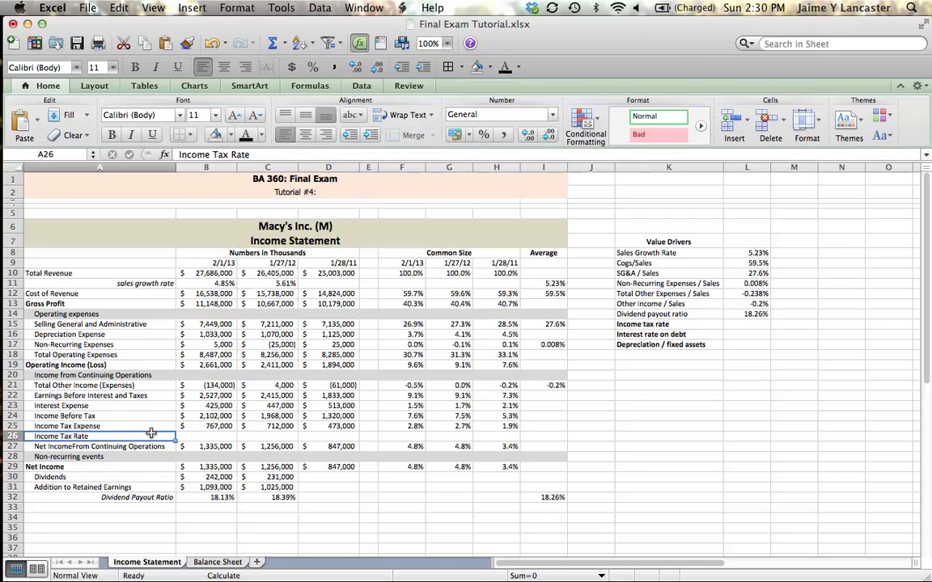
key(super+i)
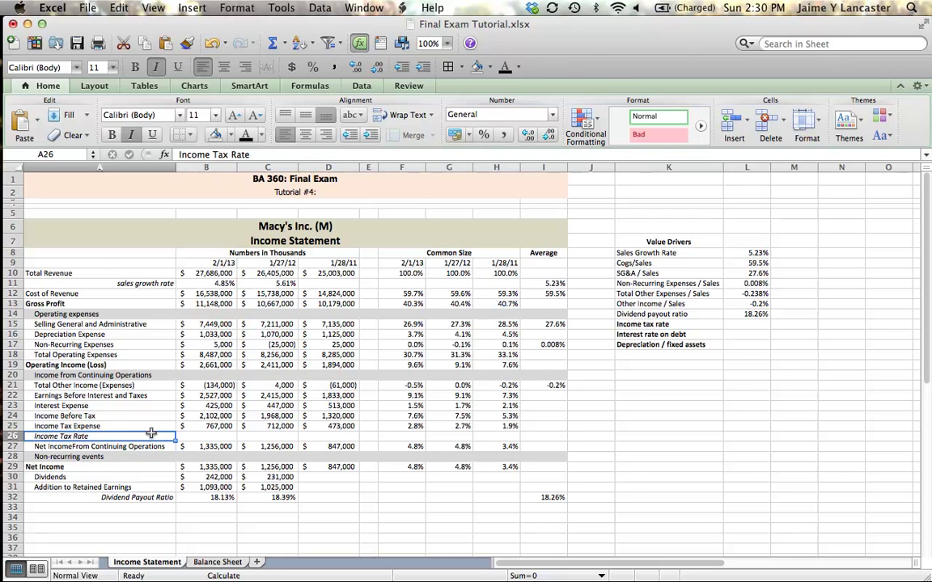
click(326, 136)
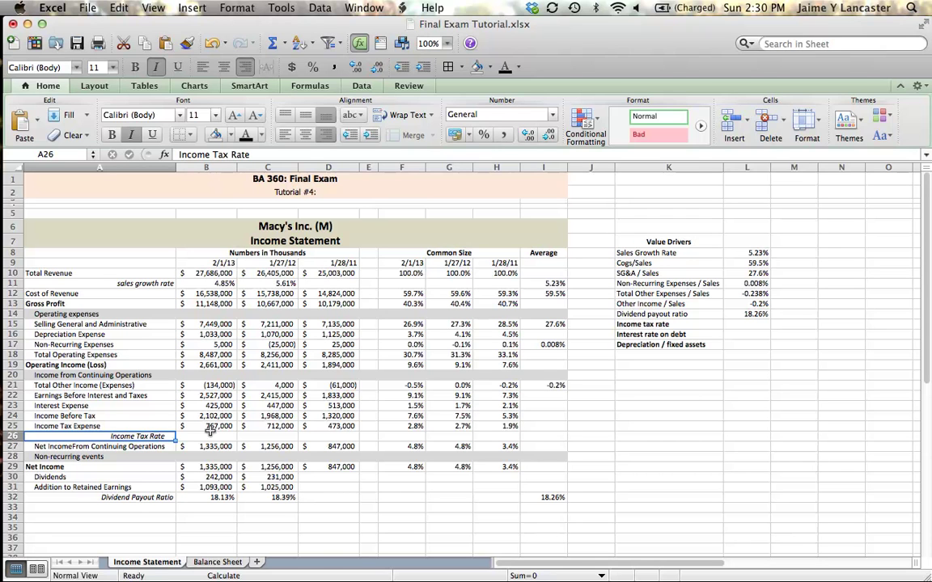
Calculate the 2/1/13 income tax rate in B26 as tax expense over income before tax, =B25/B24
click(210, 437)
text(=)
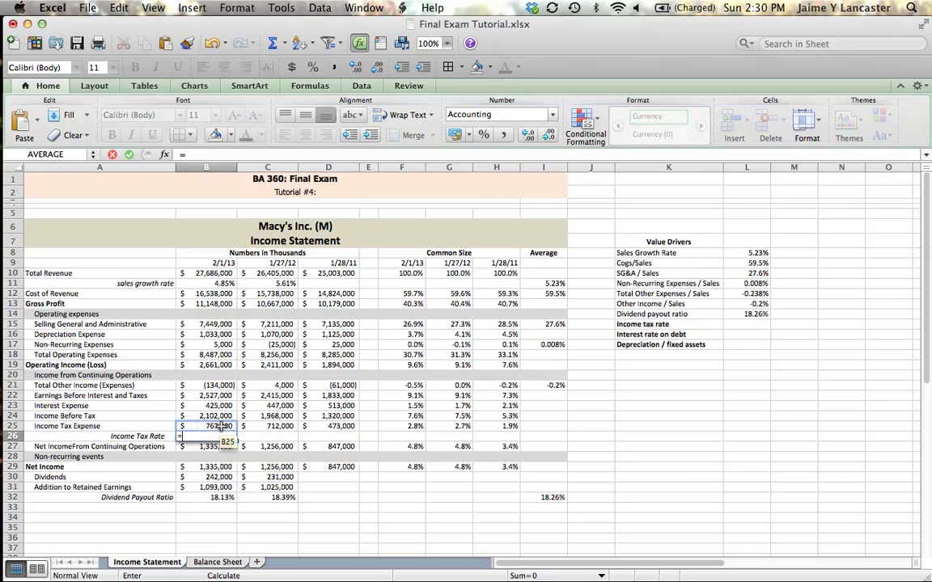
click(222, 429)
text(/)
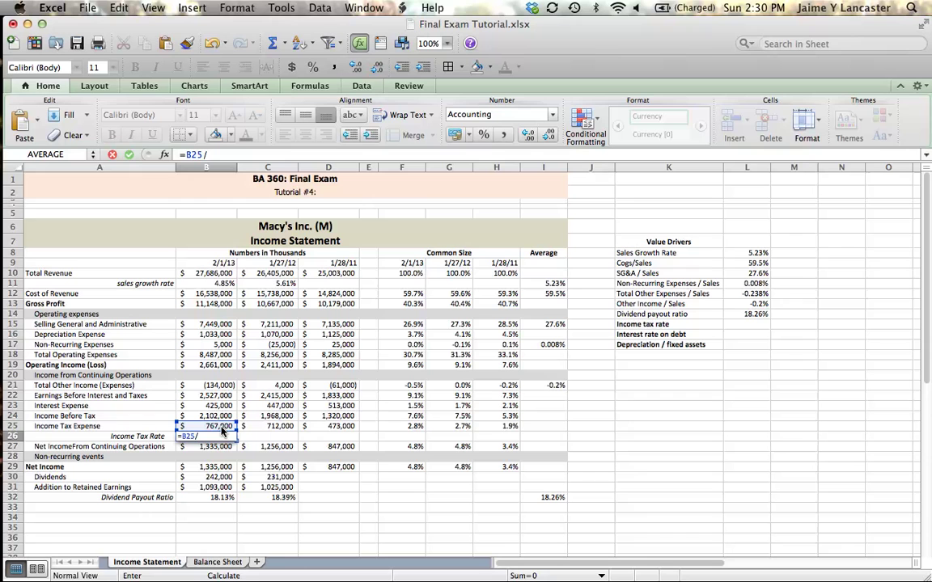
click(220, 415)
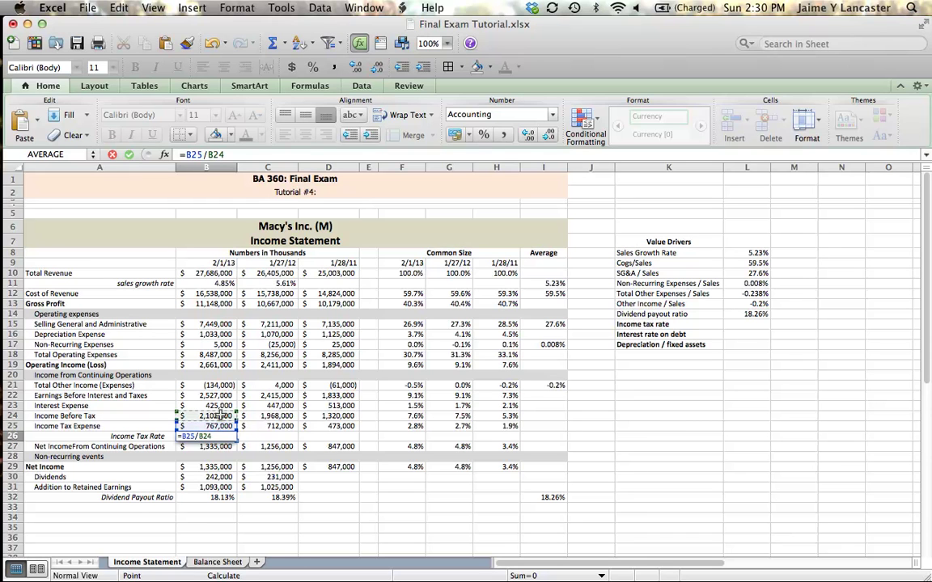
key(Return)
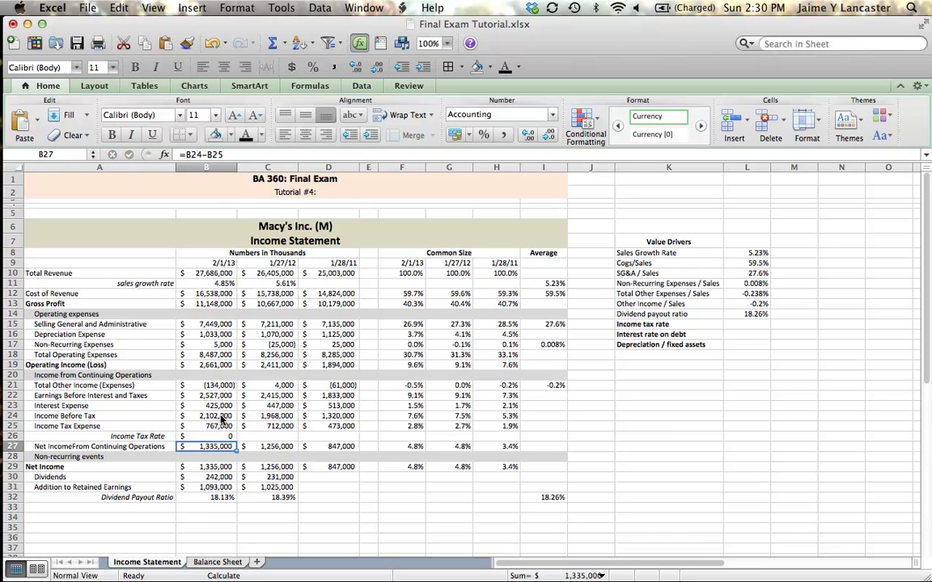
Format the tax rate in B26 as a percentage with two decimal places
click(212, 436)
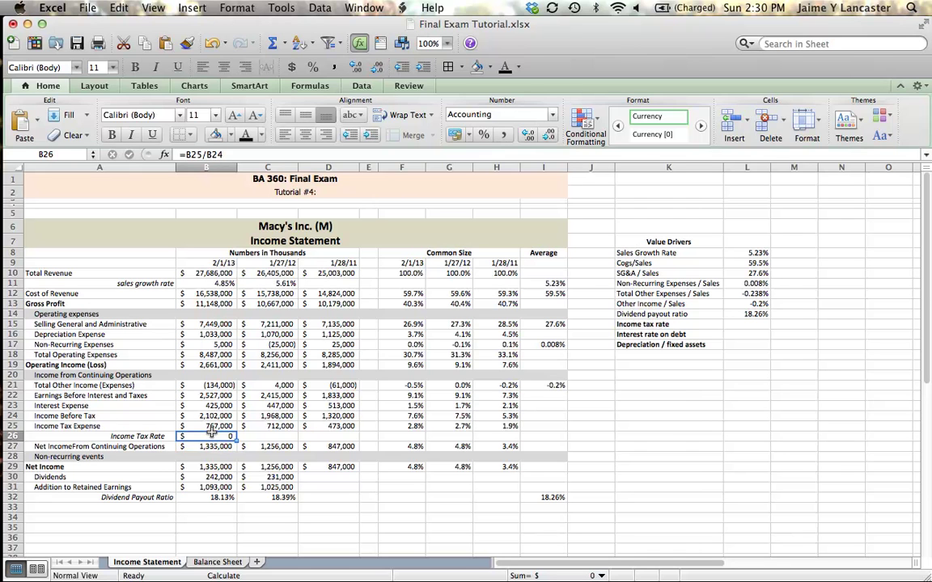
click(485, 134)
click(529, 135)
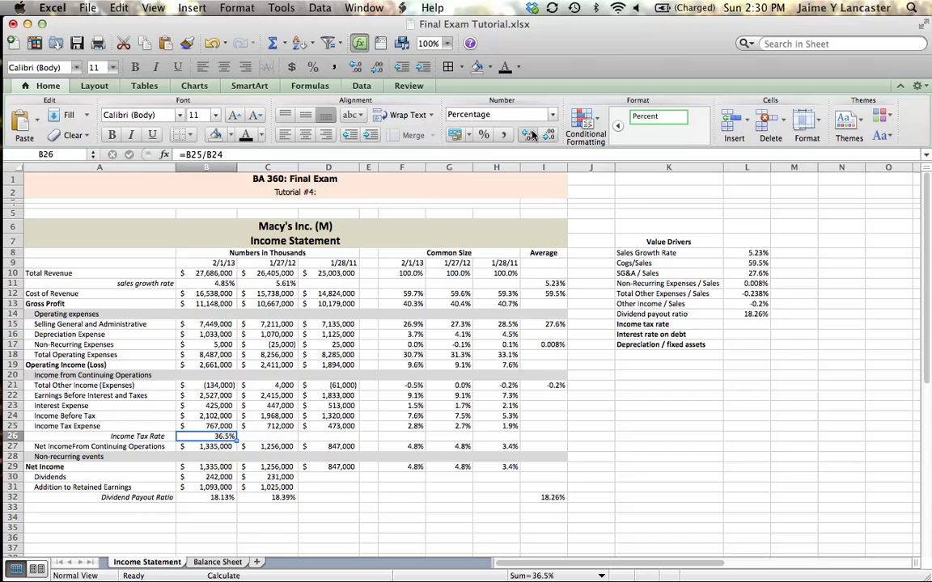
click(530, 134)
Calculate the 1/27/12 income tax rate in C26 with the formula =C25/C24
click(277, 436)
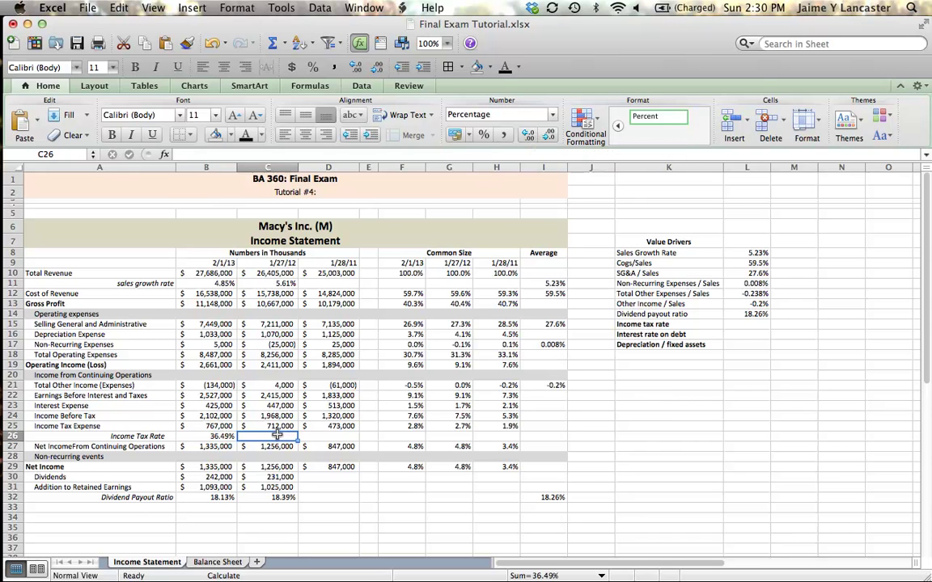
text(=)
click(278, 426)
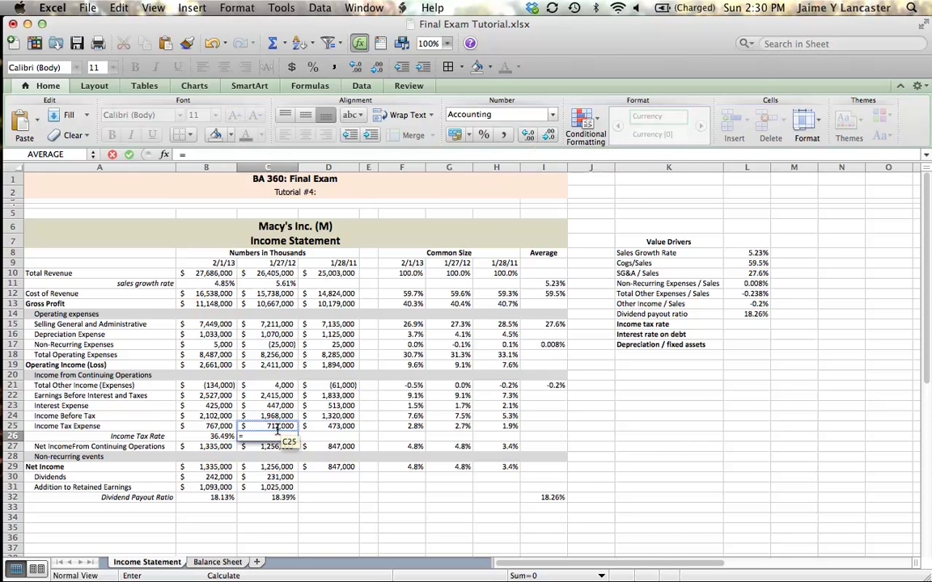
text(/)
click(274, 416)
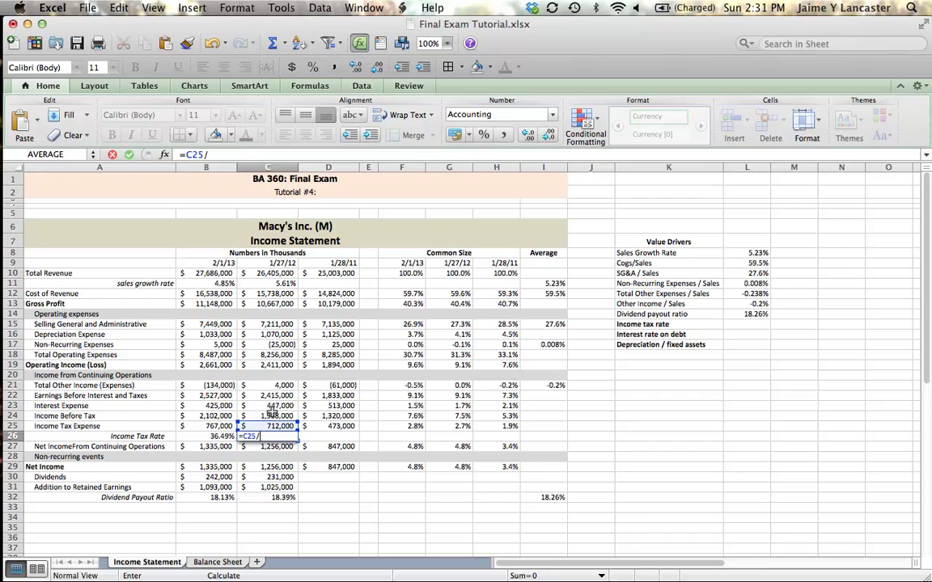
key(Return)
Calculate the 1/28/11 income tax rate in D26 by dividing D25 by D24
click(335, 437)
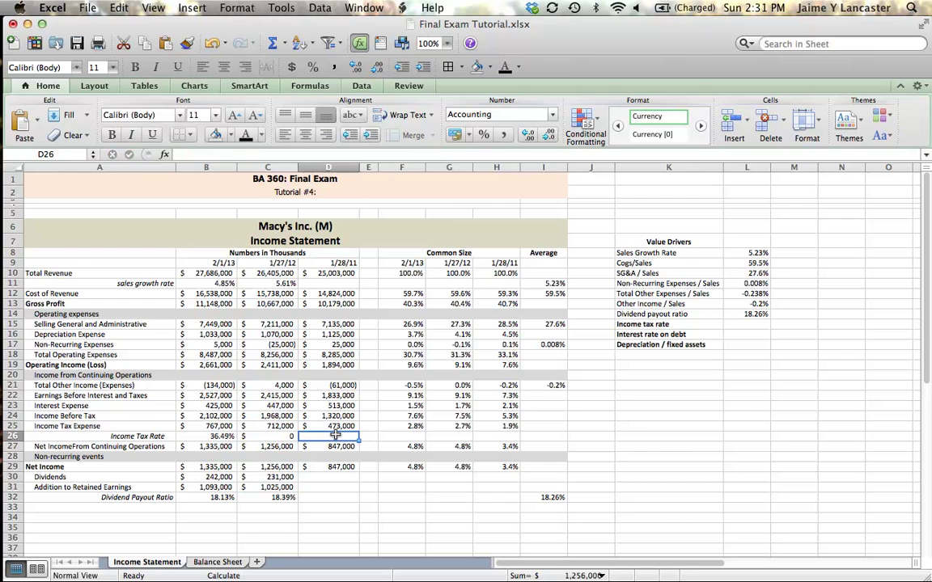
text(=)
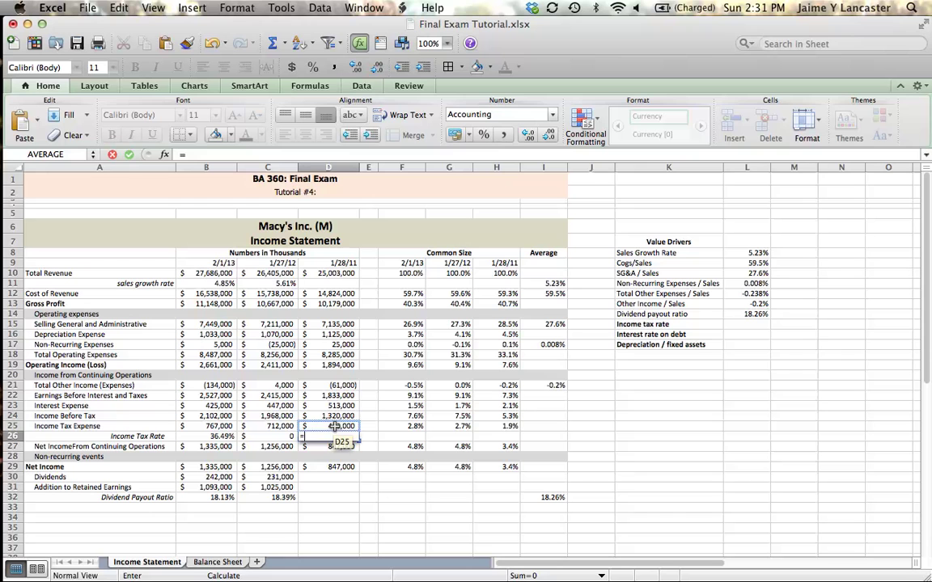
click(335, 429)
text(/)
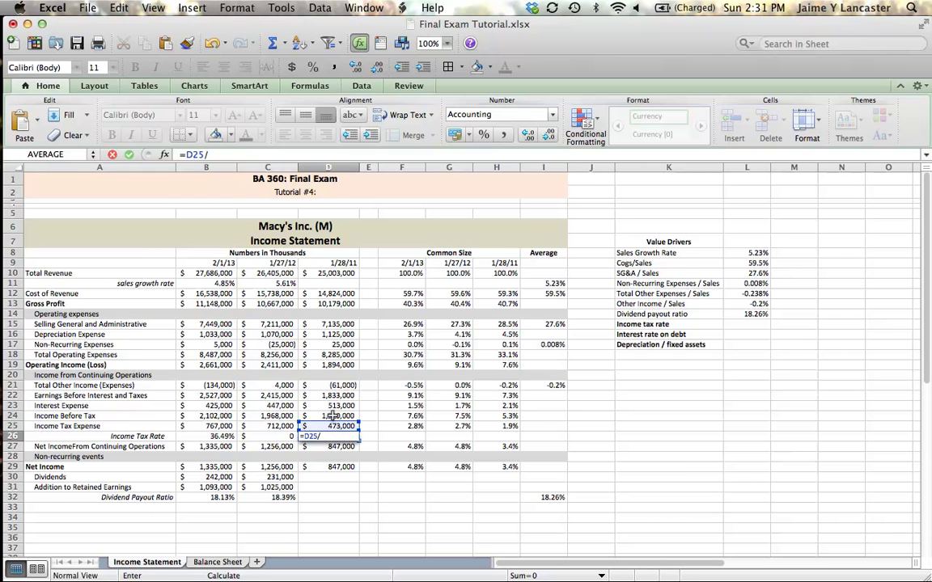
click(332, 415)
key(Return)
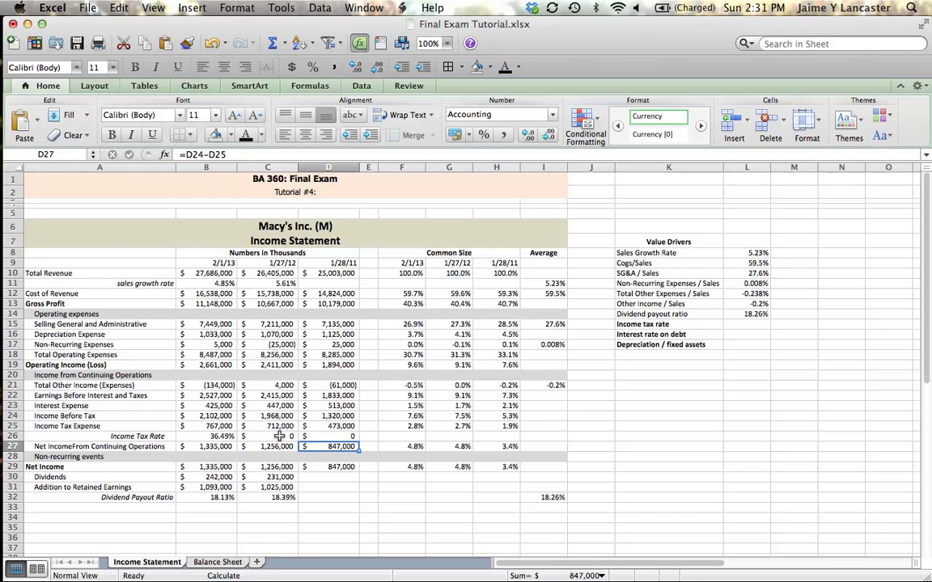
Format the tax rates in C26:D26 as percentages with two decimal places
drag(278, 436, 338, 436)
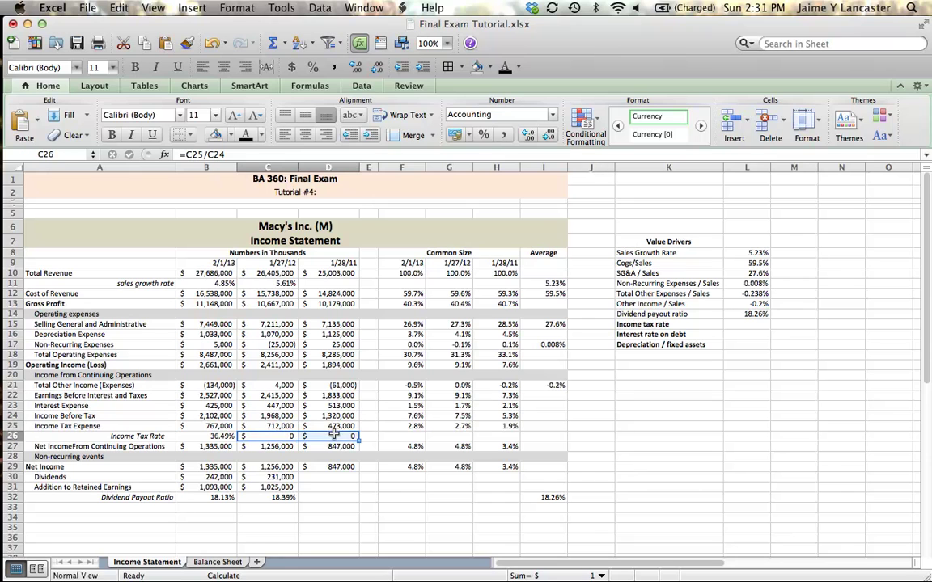
click(483, 134)
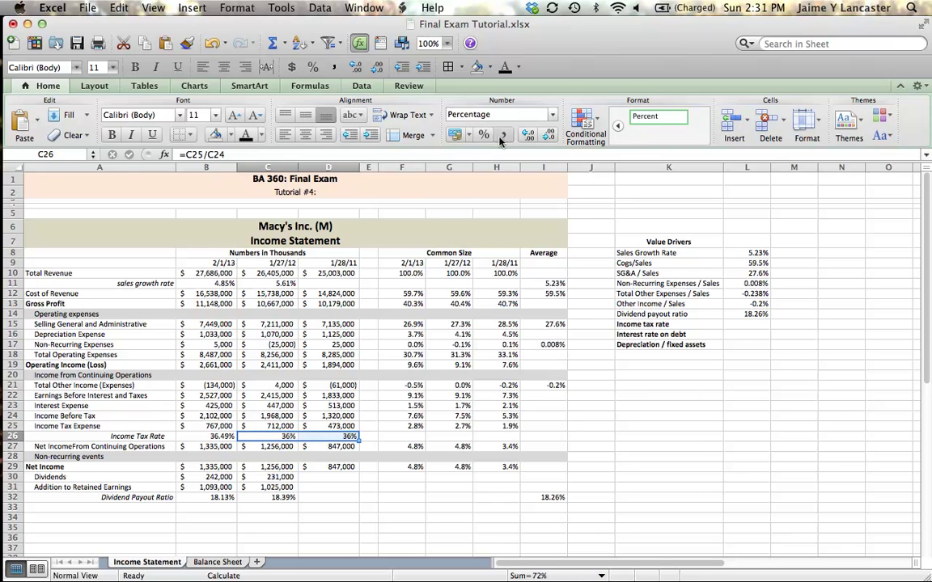
click(528, 134)
click(527, 134)
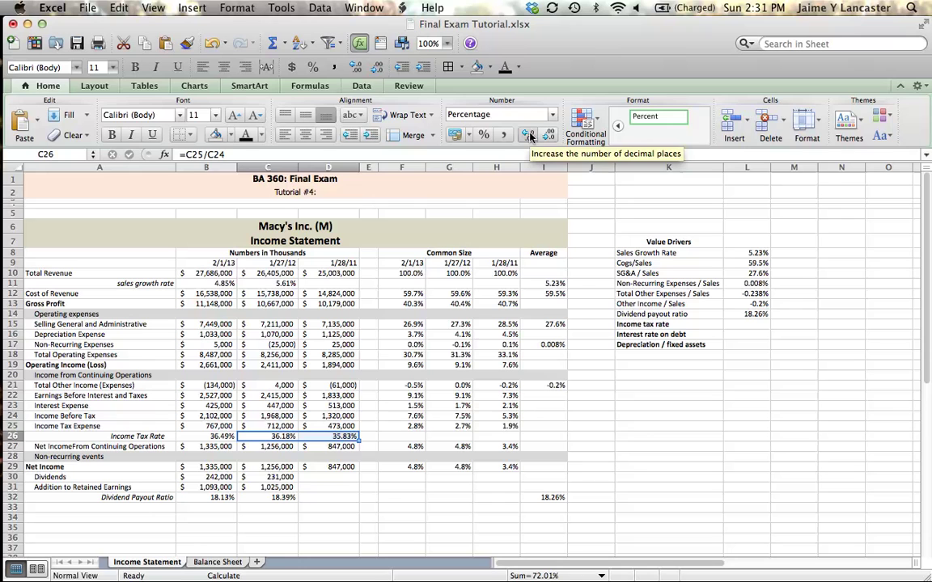
click(477, 414)
Average the three yearly income tax rates in I26 with =AVERAGE(B26:D26) and show the result with two decimal places
click(539, 435)
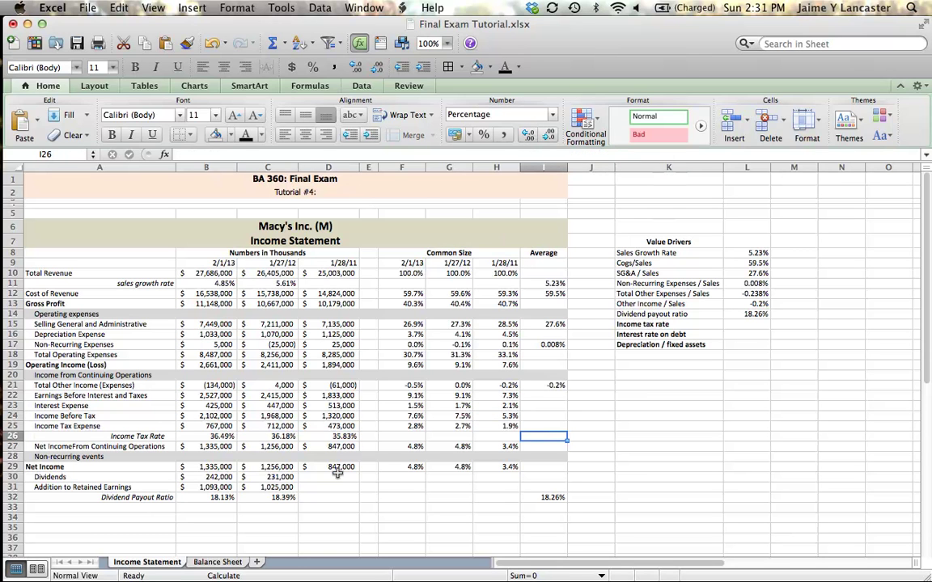
click(208, 436)
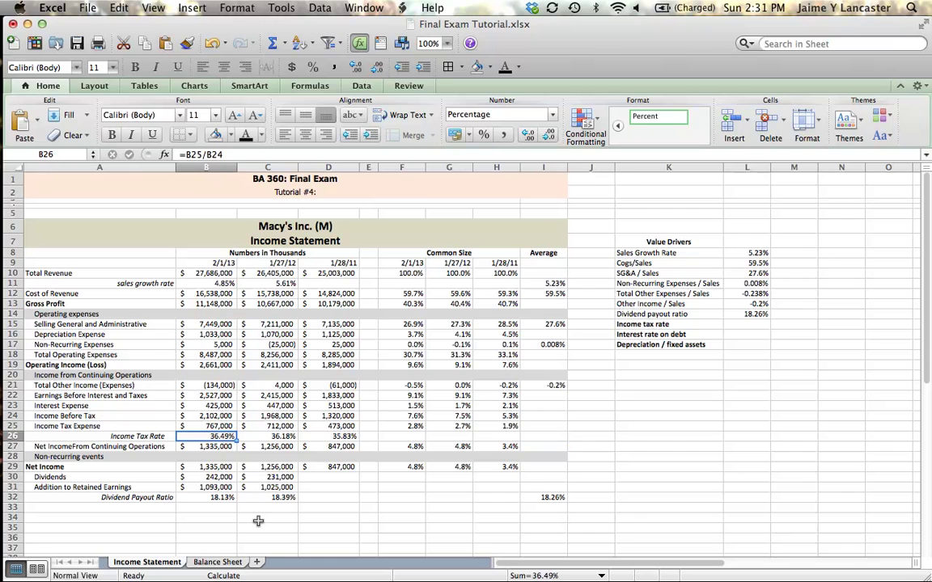
key(Right)
key(Right)
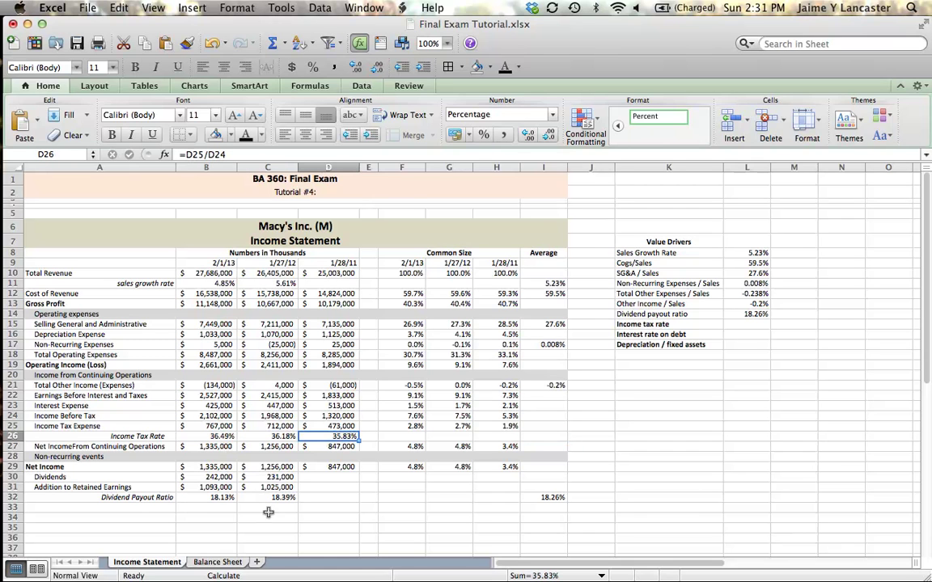
click(533, 437)
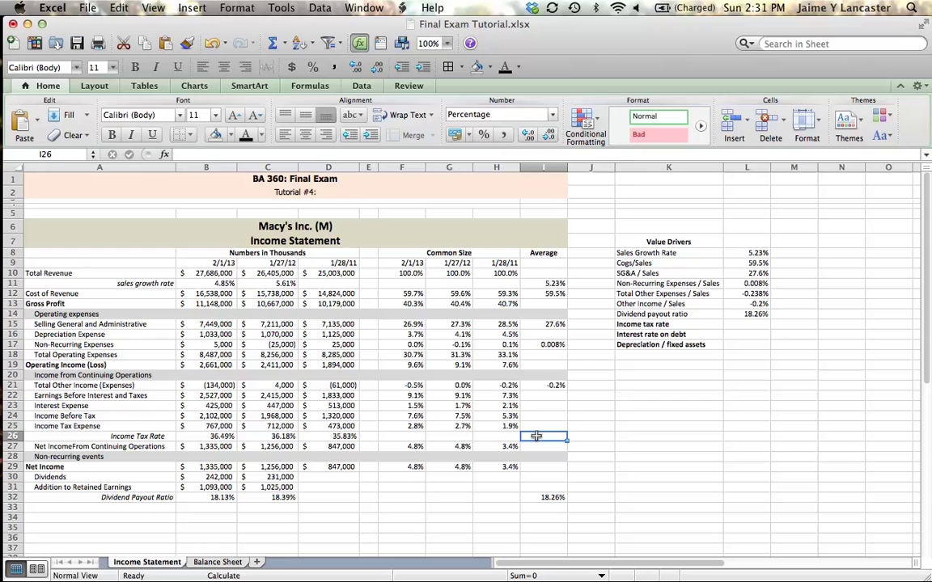
text(=average()
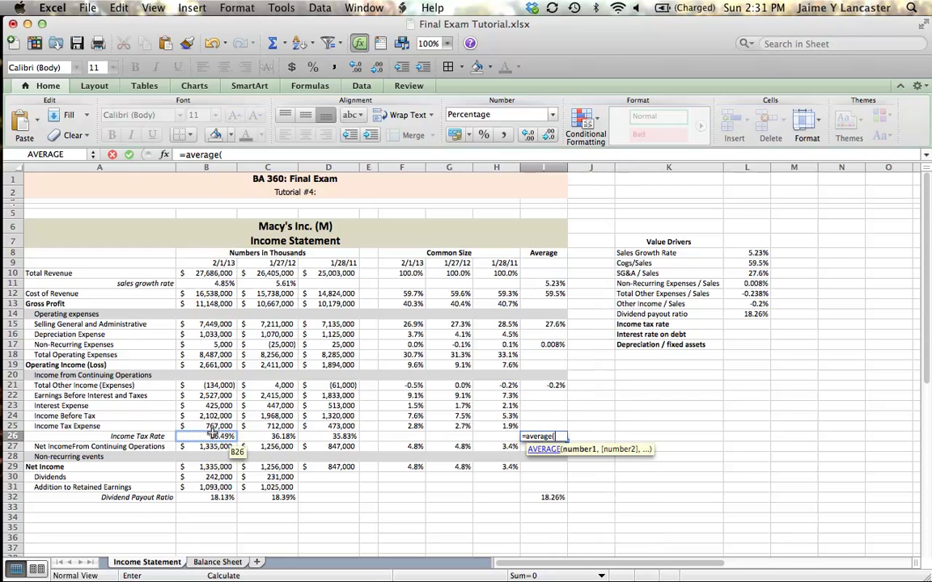
drag(204, 437, 315, 437)
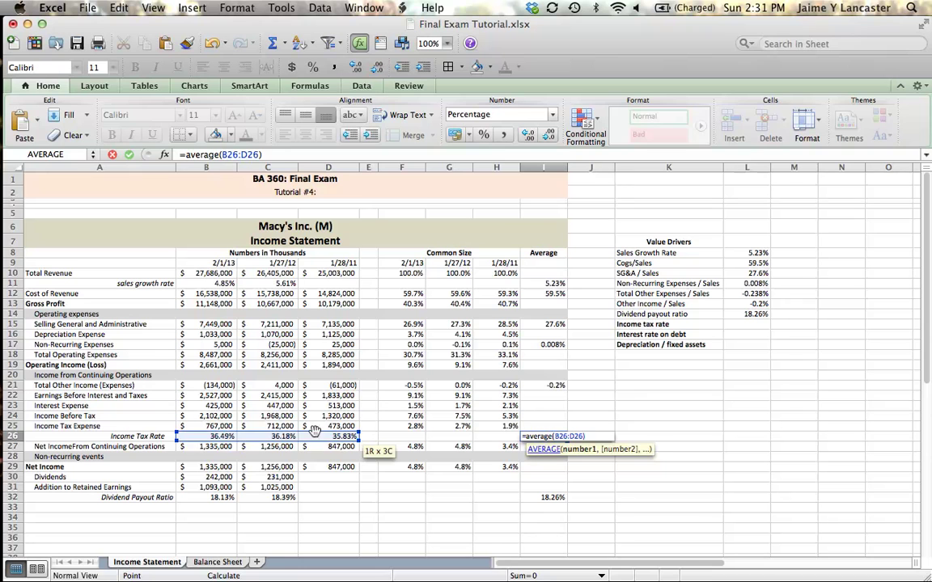
key(Return)
click(563, 436)
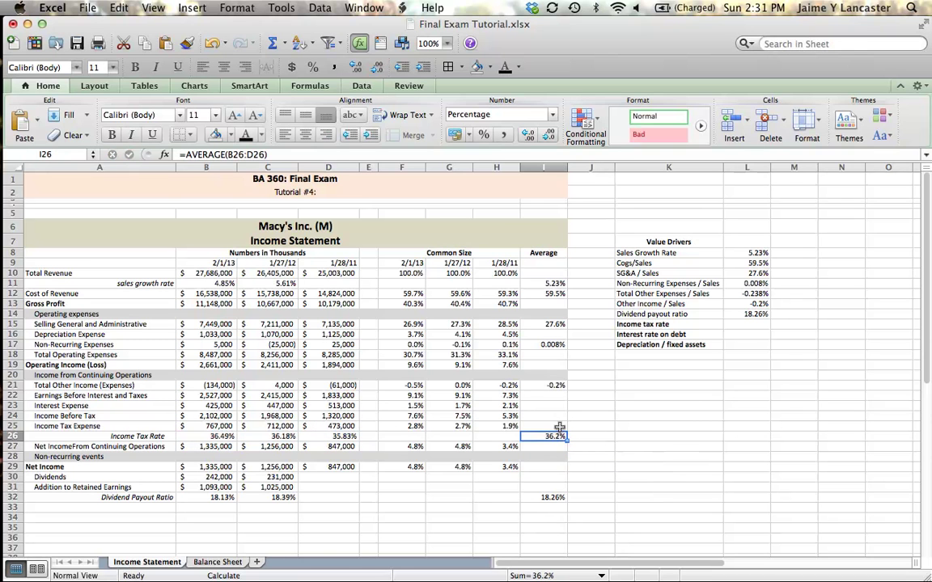
click(527, 135)
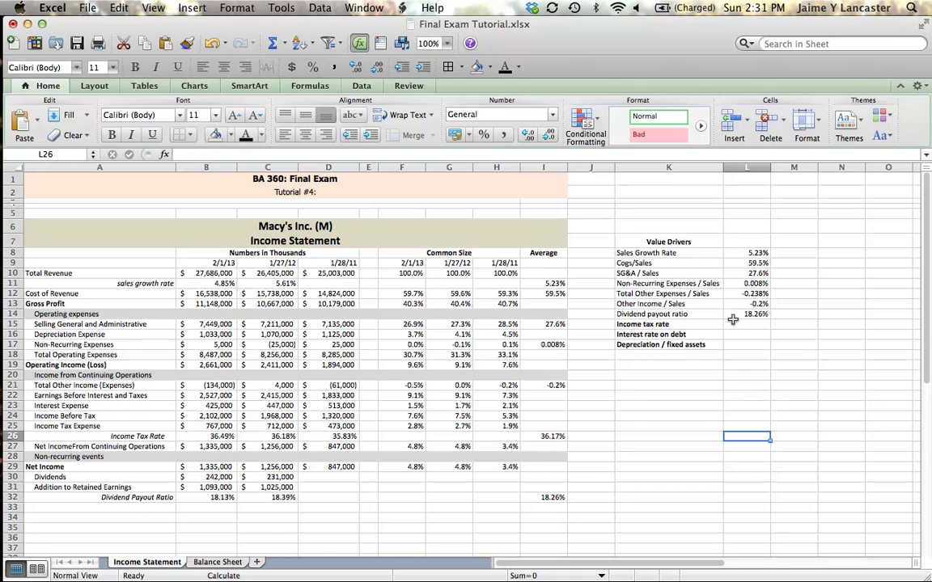
Link the Income tax rate value driver in L15 to the average tax rate in I26
click(742, 323)
text(=)
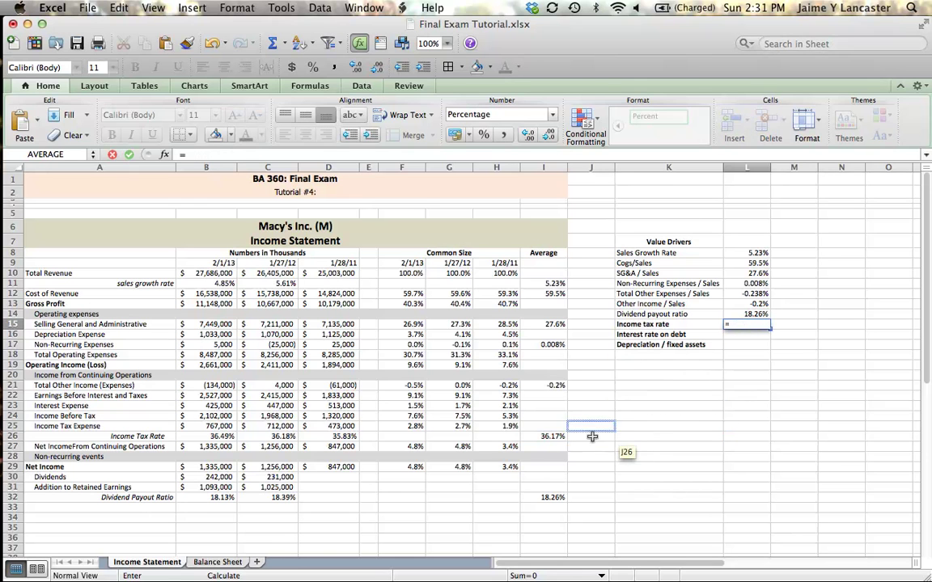
click(553, 436)
key(Return)
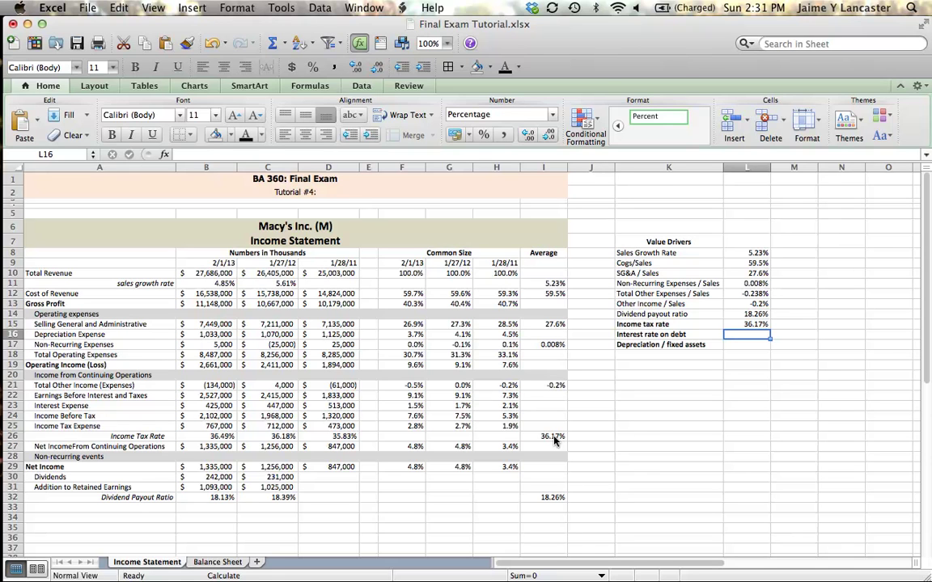
Calculate the Interest rate on debt in L16 by dividing interest expense by average long-term debt, using =B23/AVERAGE('Balance Sheet'!B33:C33)
click(208, 405)
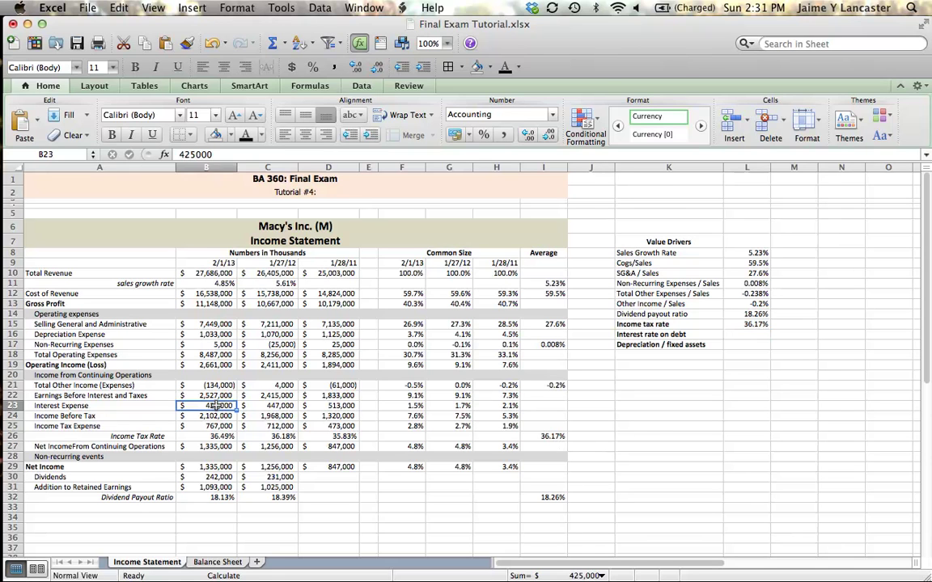
click(275, 405)
click(323, 406)
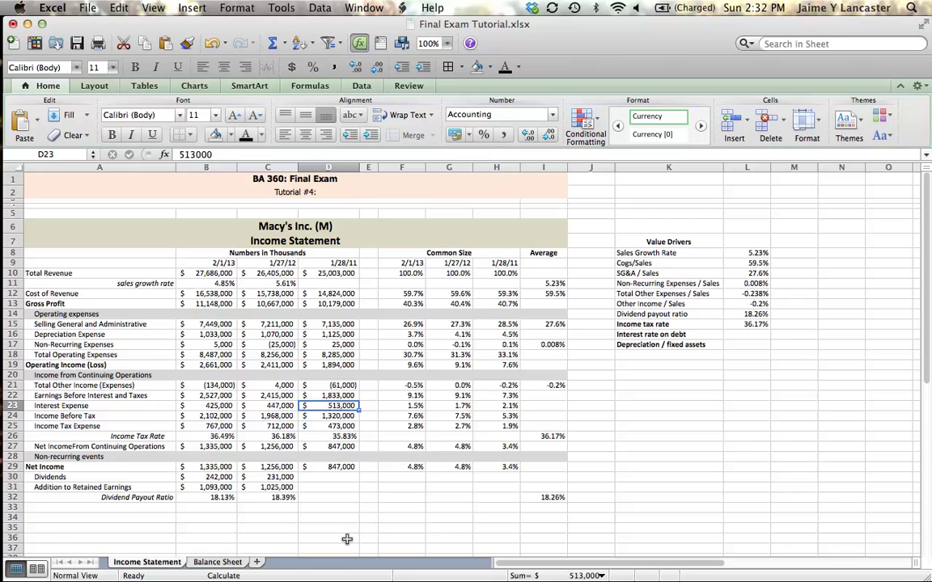
click(750, 335)
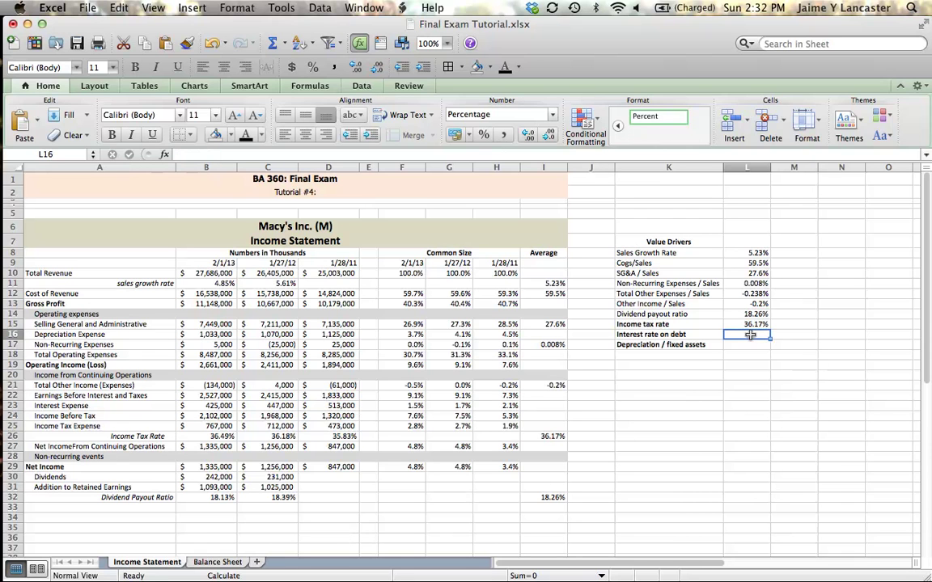
text(=)
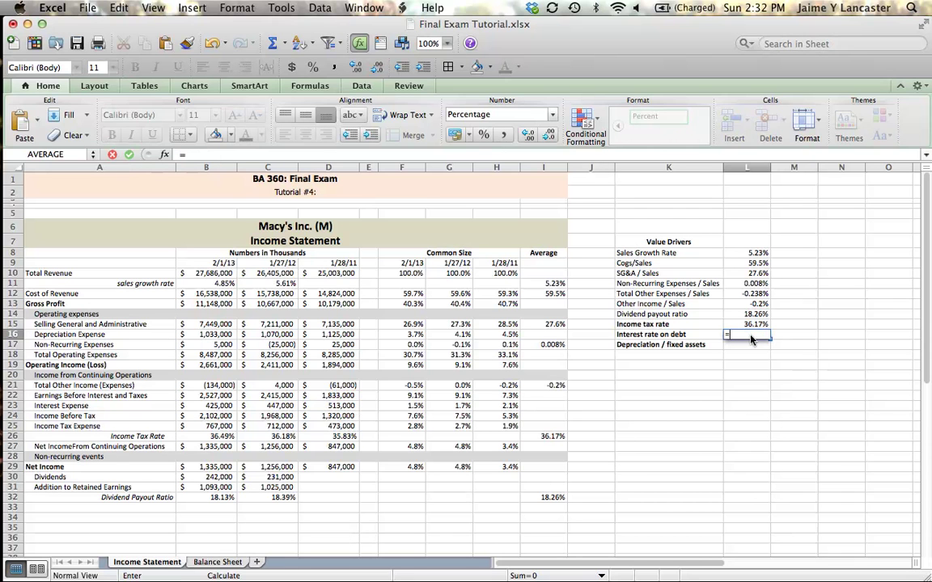
click(206, 405)
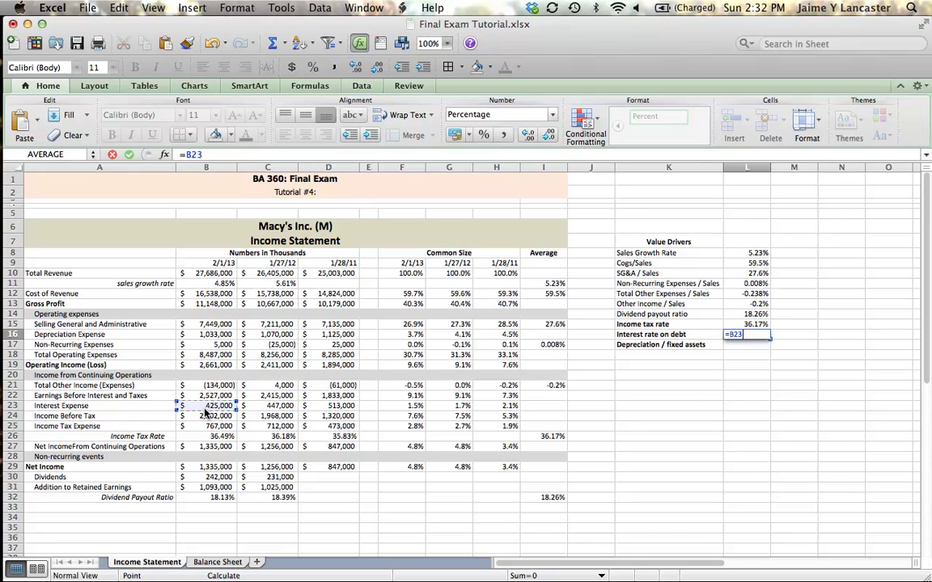
text(/)
text(average()
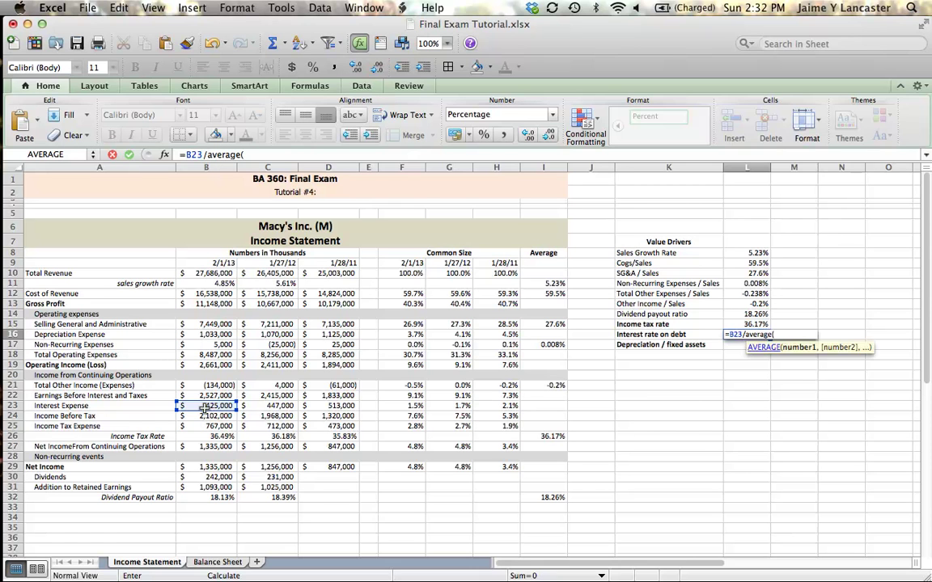
click(215, 562)
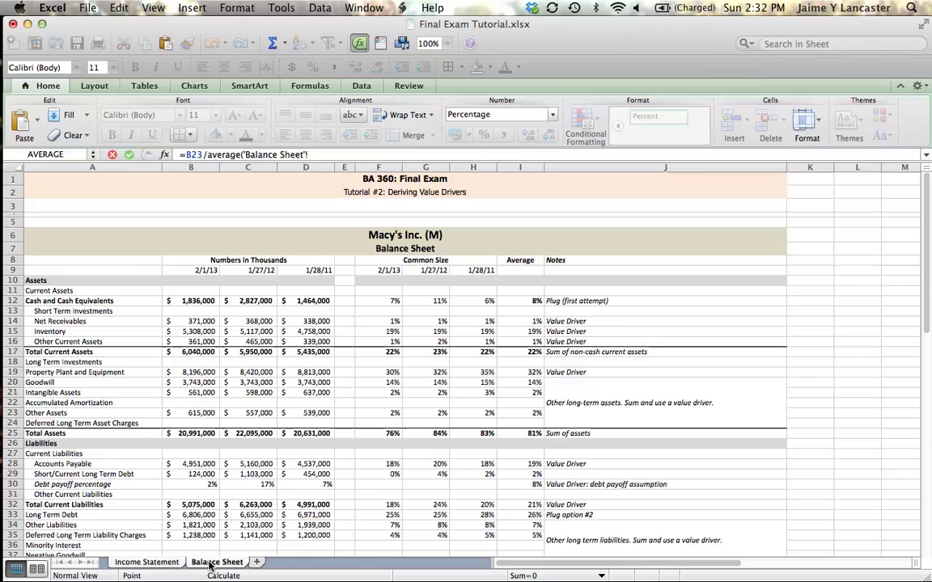
click(199, 524)
click(198, 515)
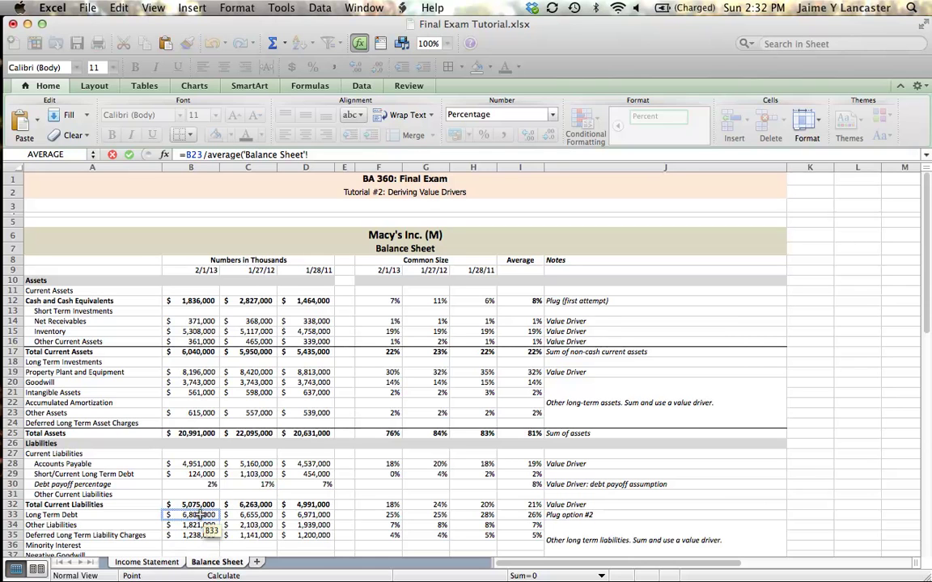
click(191, 156)
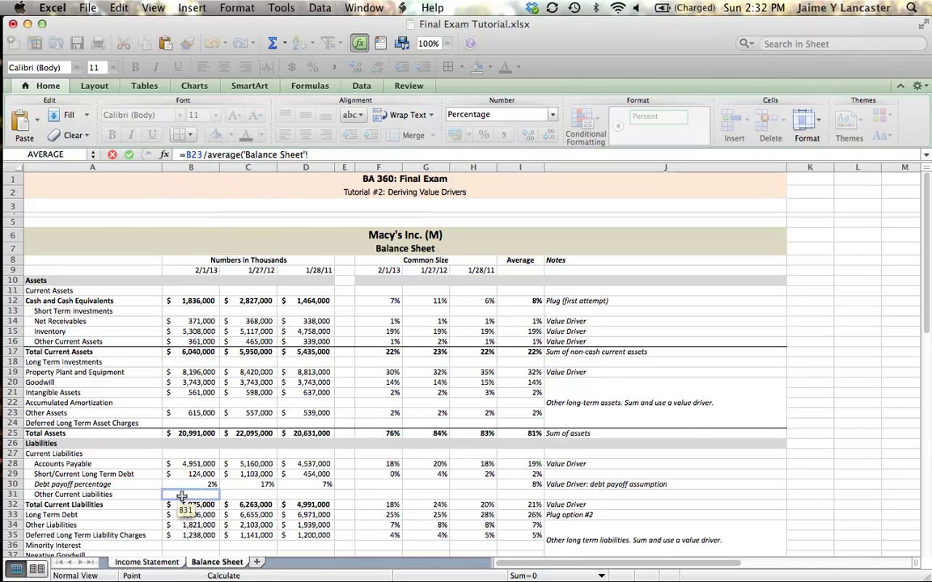
drag(183, 512, 231, 516)
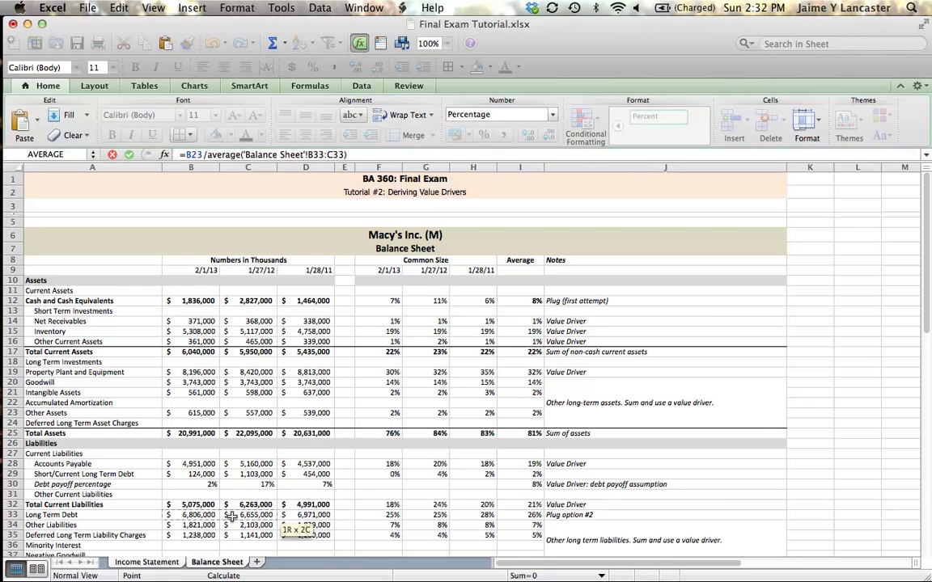
key(Escape)
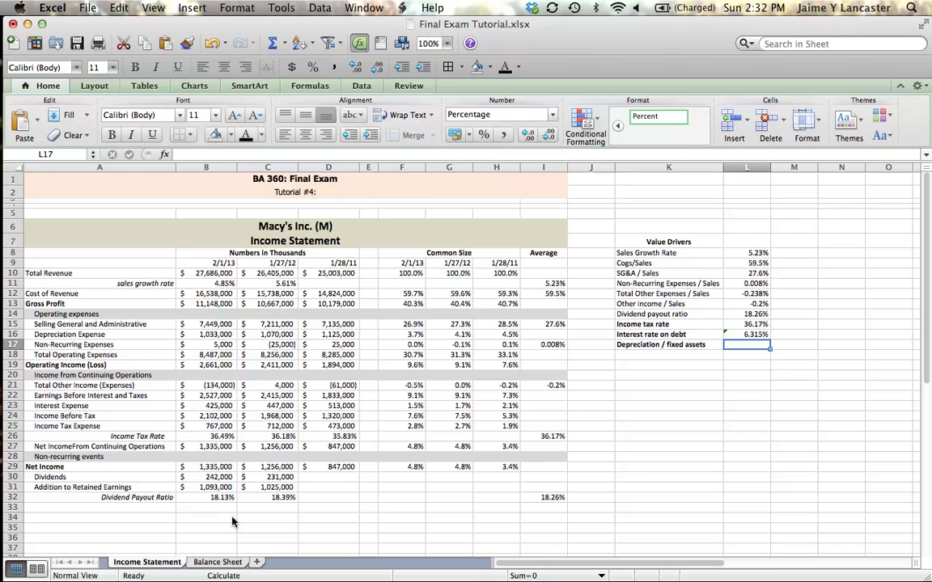
click(754, 334)
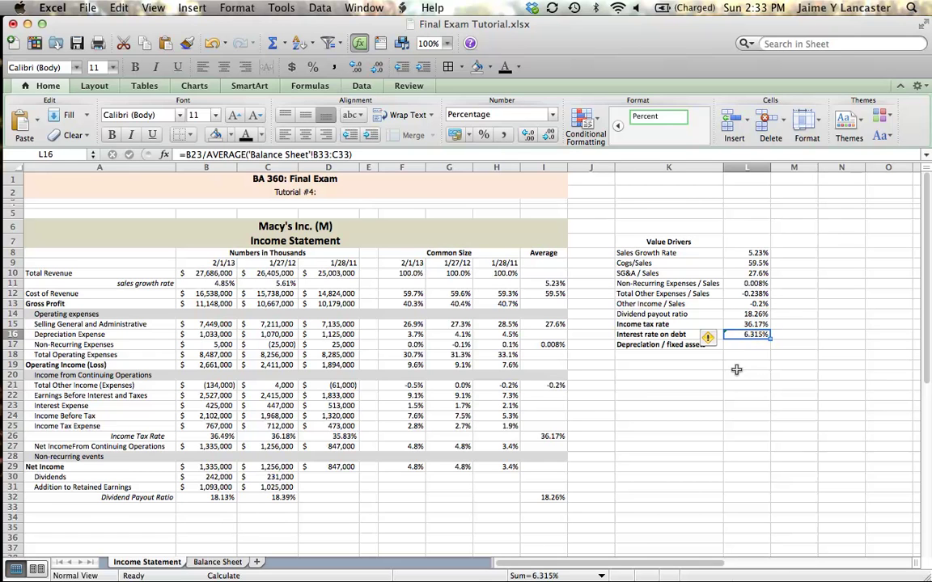
click(707, 416)
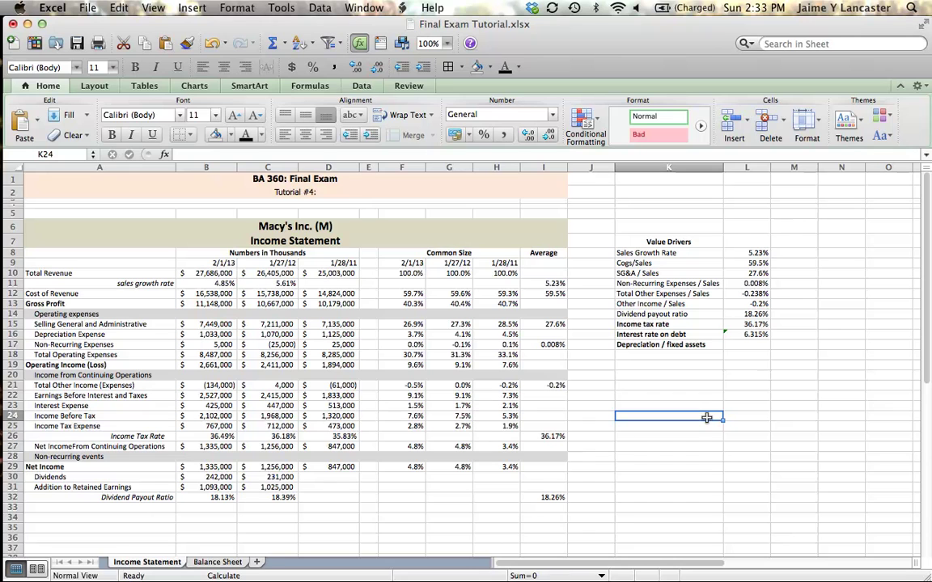
Calculate Depreciation / fixed assets in L17 by dividing depreciation expense by average property, plant and equipment, using =B16/AVERAGE('Balance Sheet'!B19:C19)
click(744, 343)
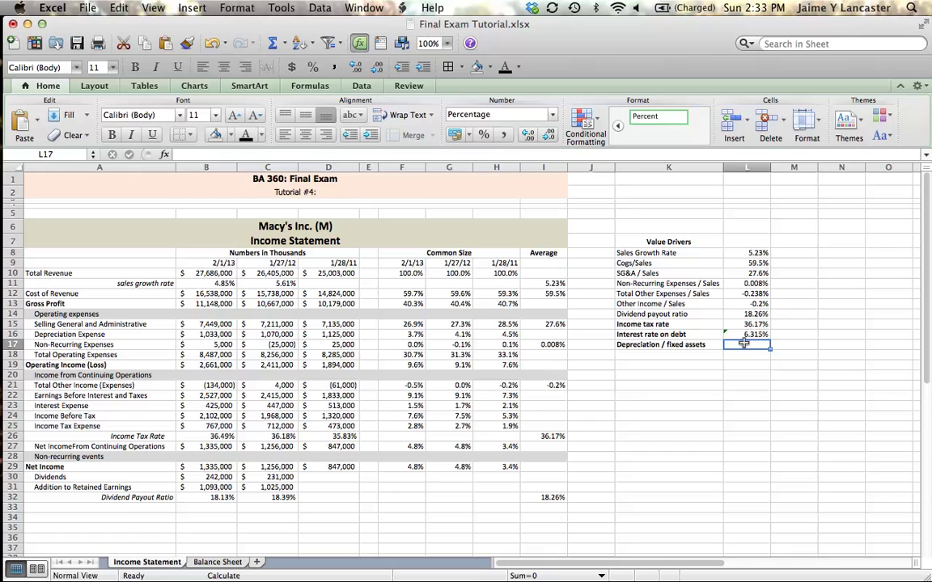
text(=)
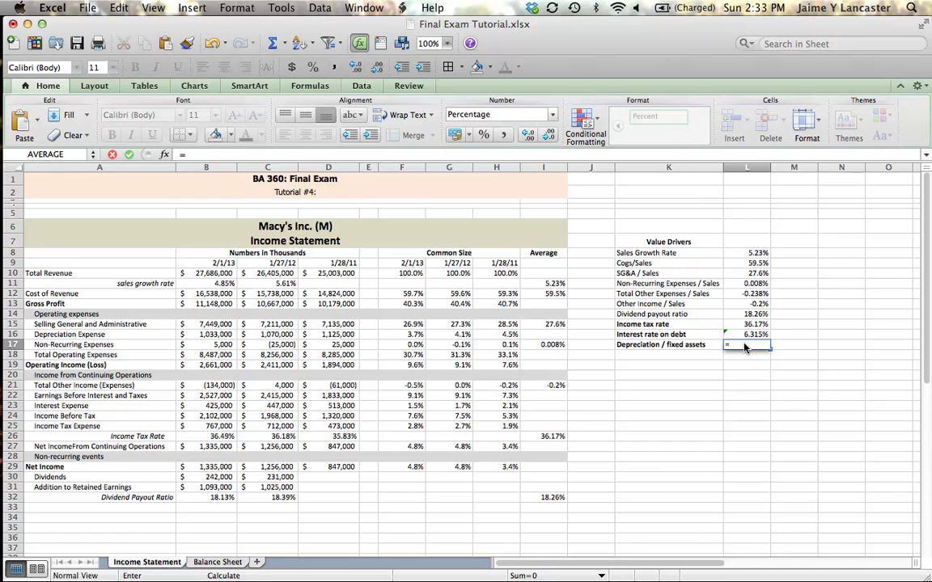
click(211, 337)
text(/averag)
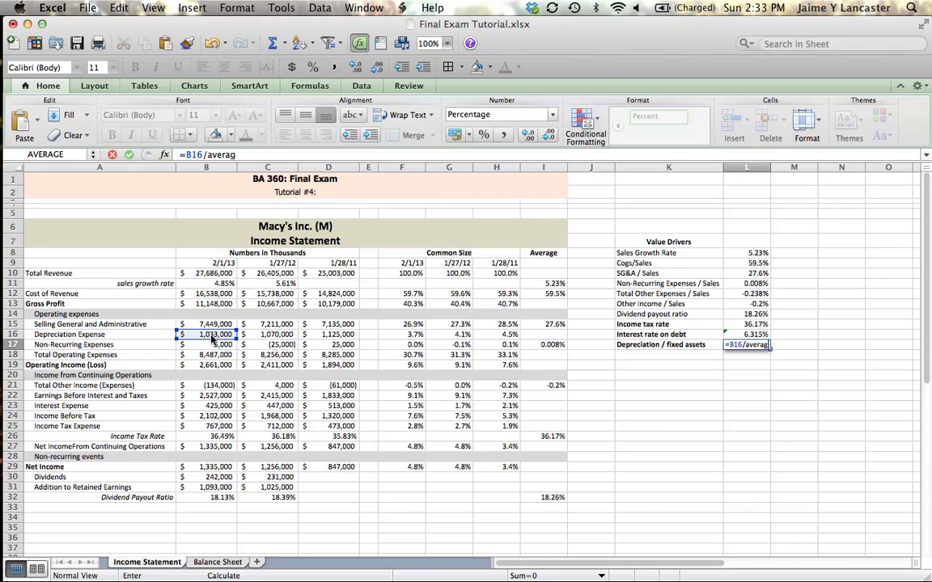
text(e()
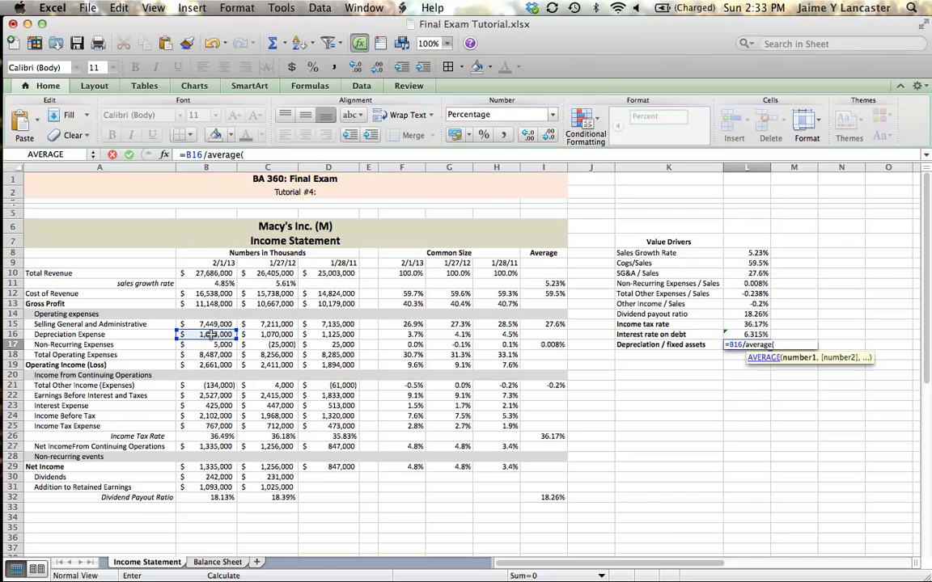
click(214, 564)
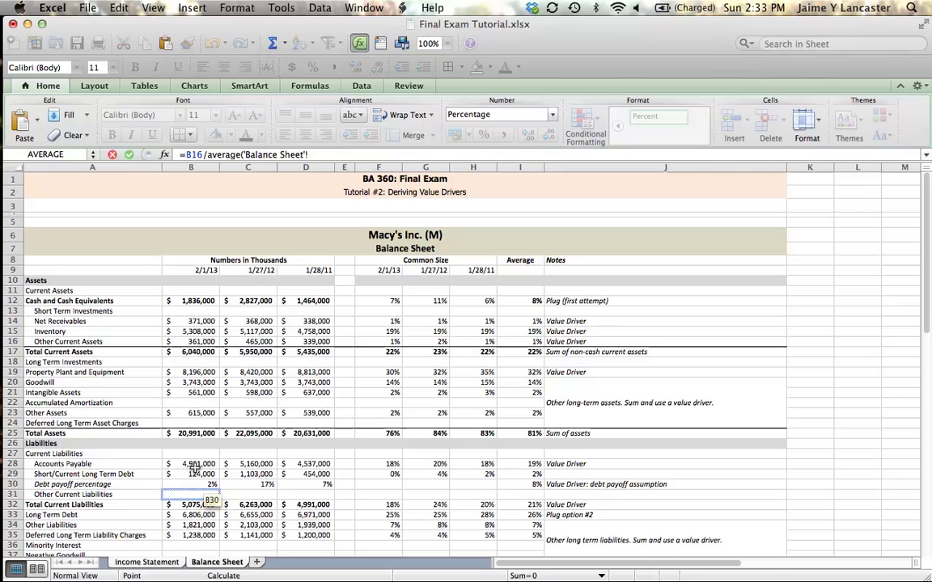
click(190, 372)
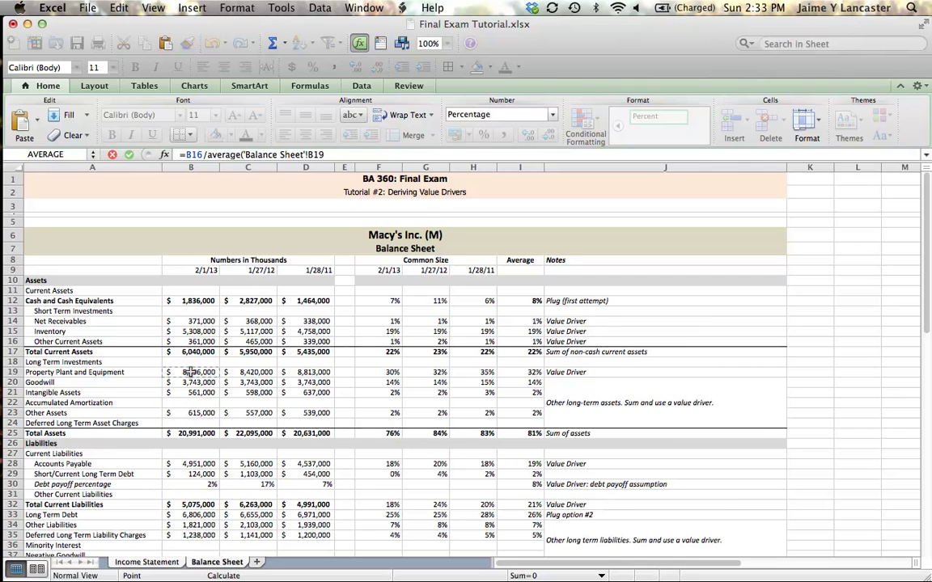
drag(190, 372, 233, 373)
key(Return)
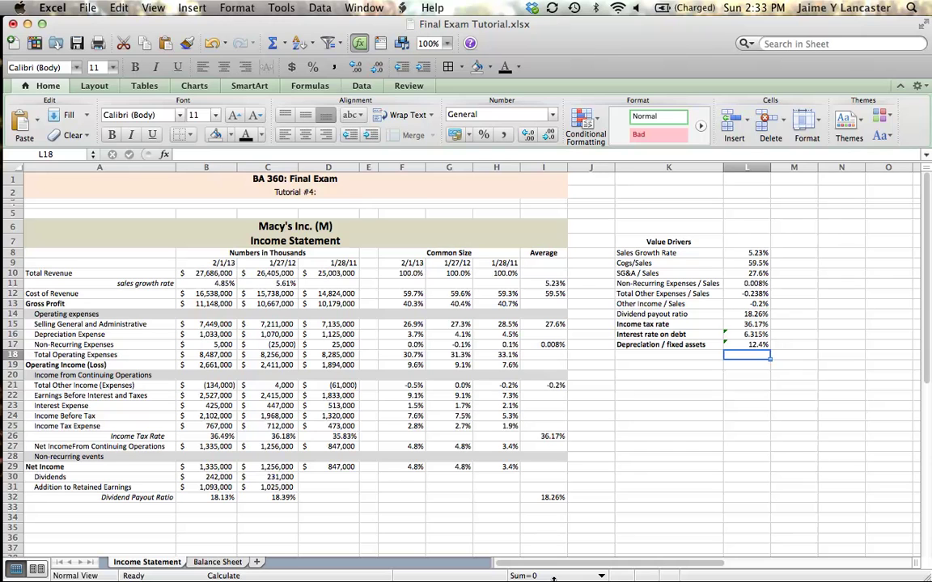
click(748, 345)
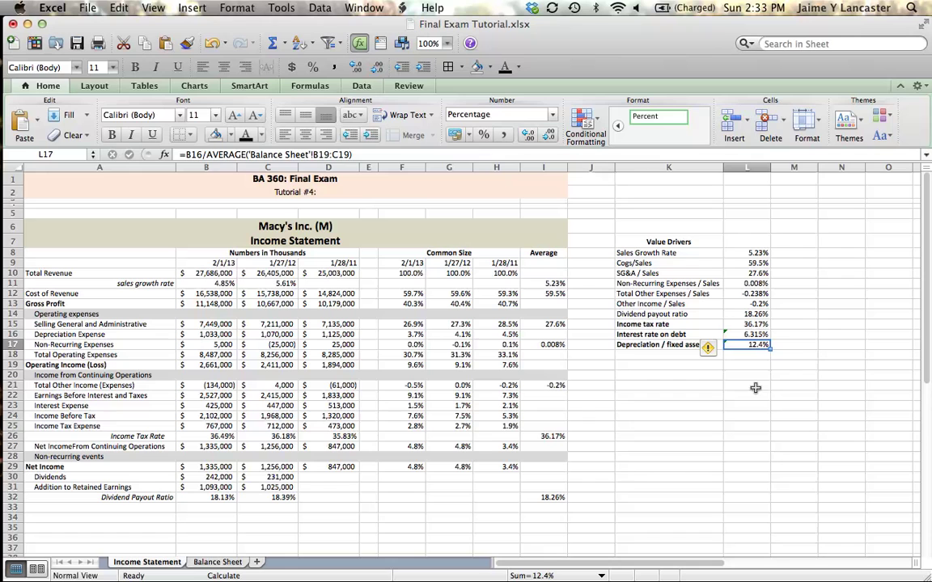